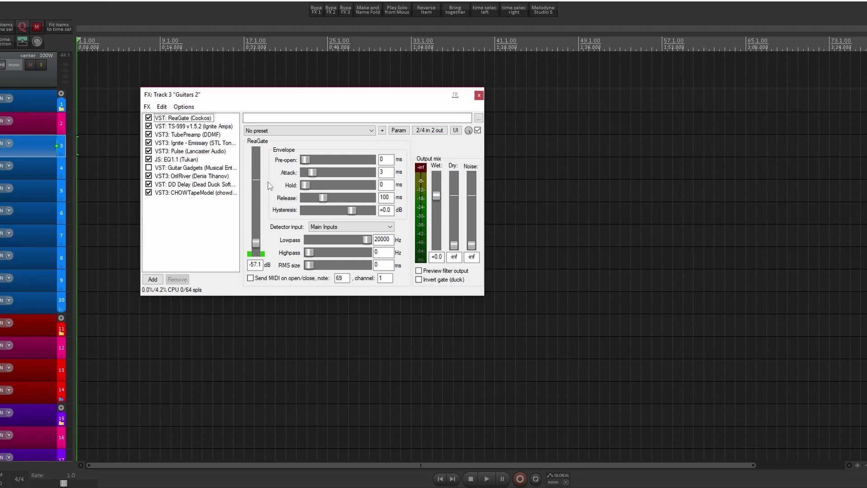
# On the TS-999 SubScreamer pedal, raise Level to maximum and lower Drive to minimum.
pyautogui.press('Down')
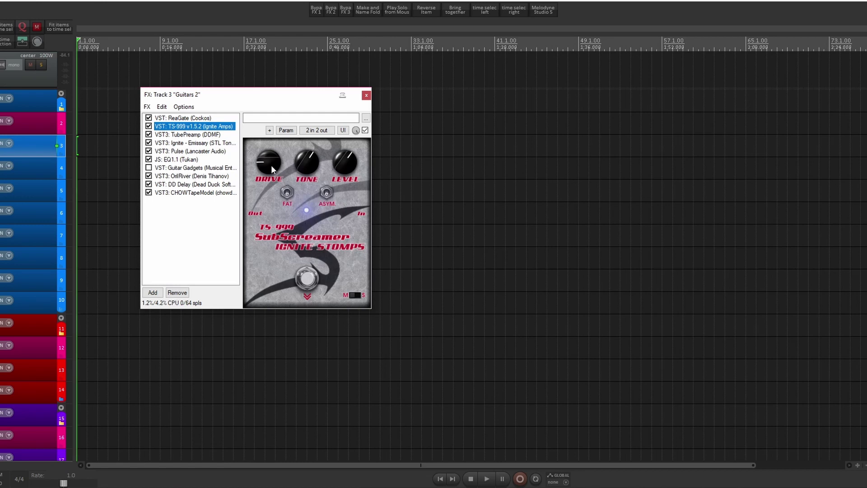
pyautogui.click(345, 169)
pyautogui.moveTo(345, 168); pyautogui.dragTo(337, 145)
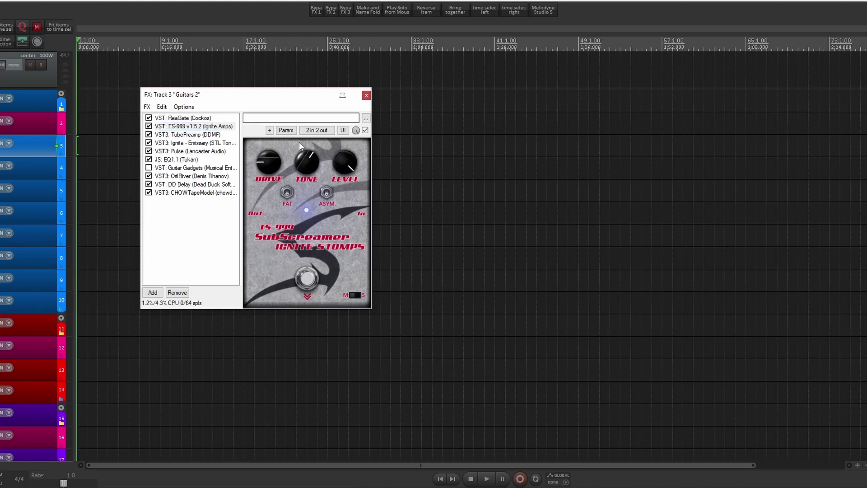
pyautogui.moveTo(267, 165); pyautogui.dragTo(266, 224)
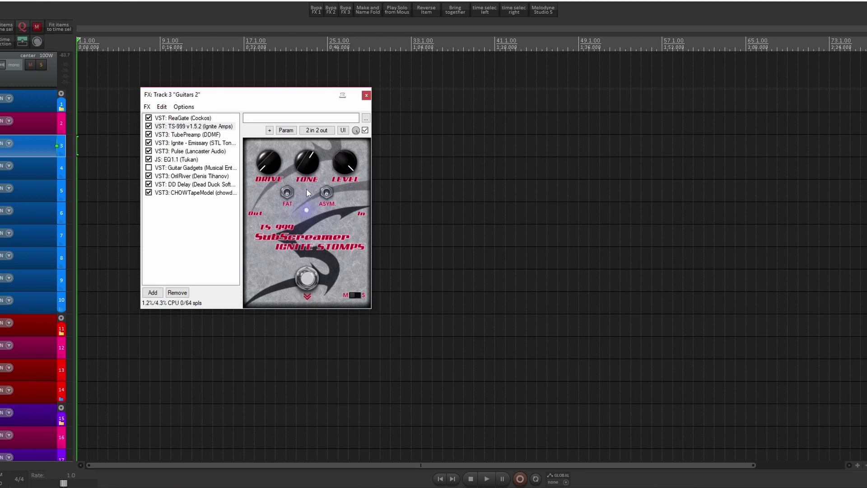
# View the TubePreamp plugin, and set the Ignite Emissary amp's oversampling to 8x.
pyautogui.click(193, 135)
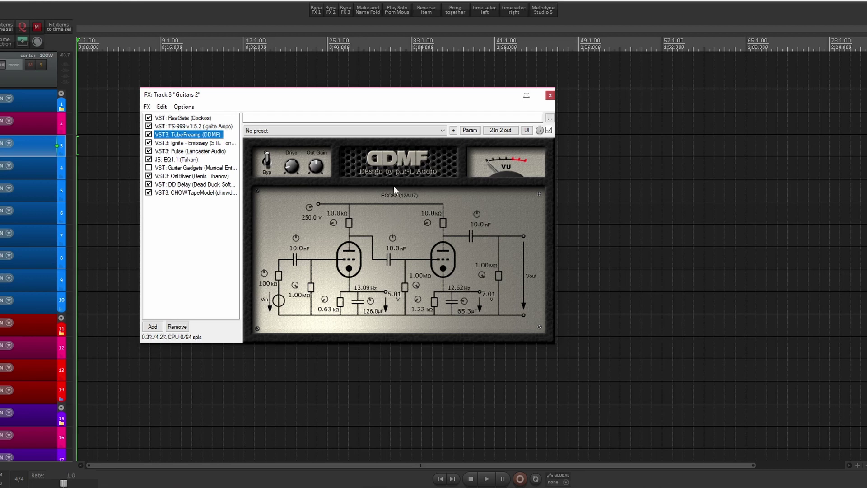
pyautogui.press('Down')
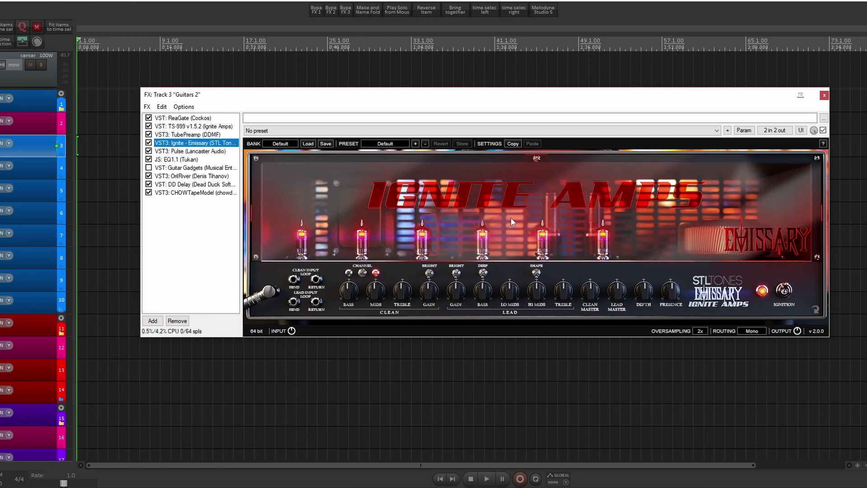
pyautogui.click(701, 331)
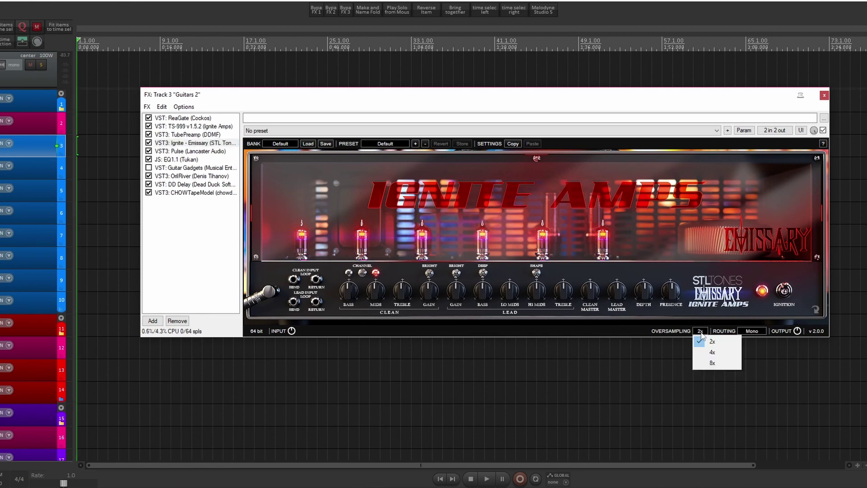
pyautogui.click(708, 366)
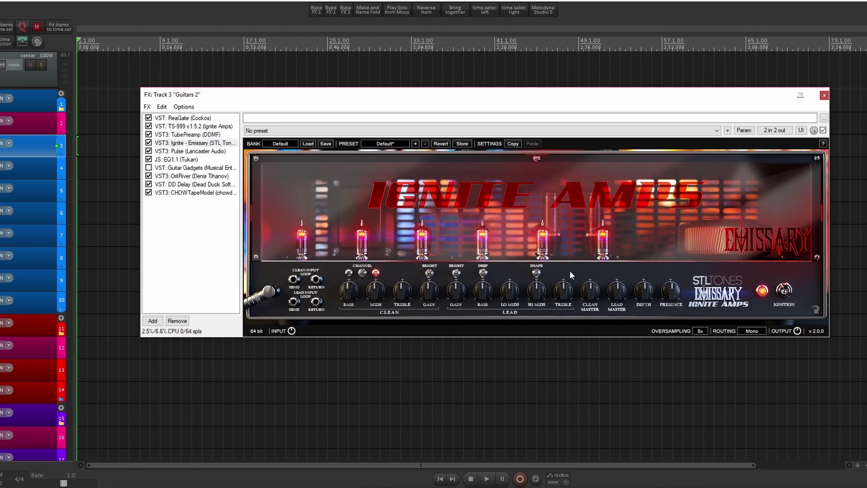
# Inspect the Emissary amp's rear panel, return to the front, and look at its list of presets.
pyautogui.click(815, 309)
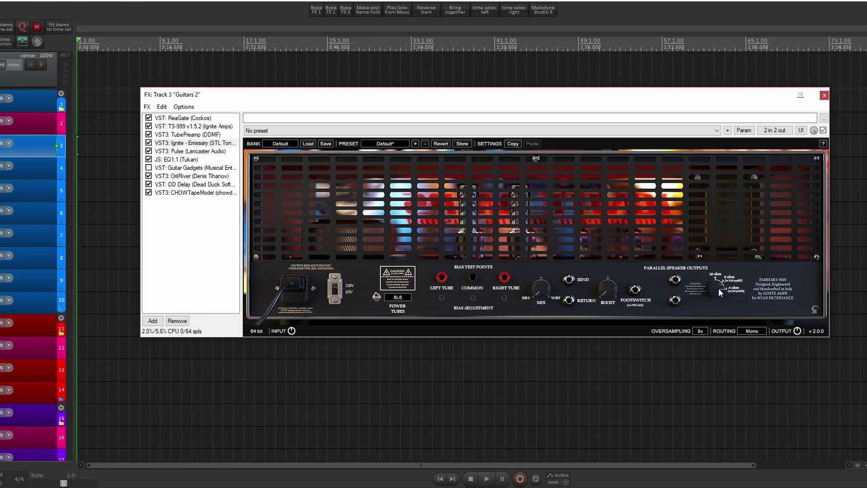
pyautogui.click(816, 309)
pyautogui.click(402, 143)
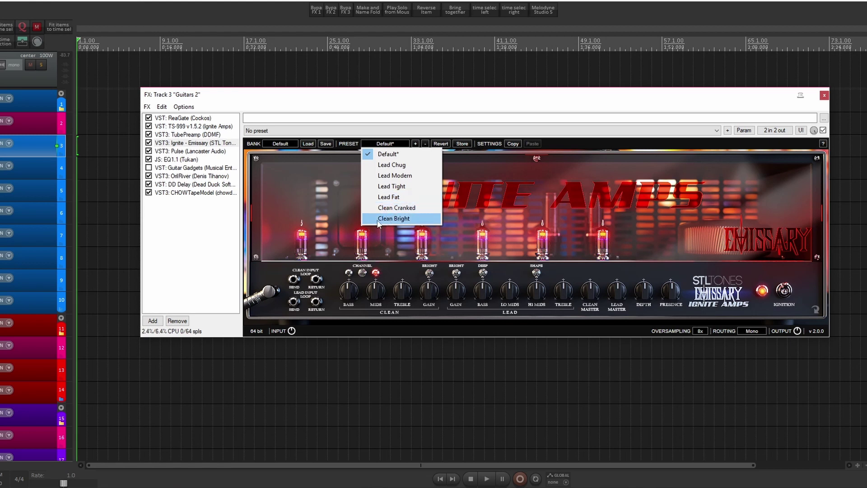
pyautogui.click(364, 276)
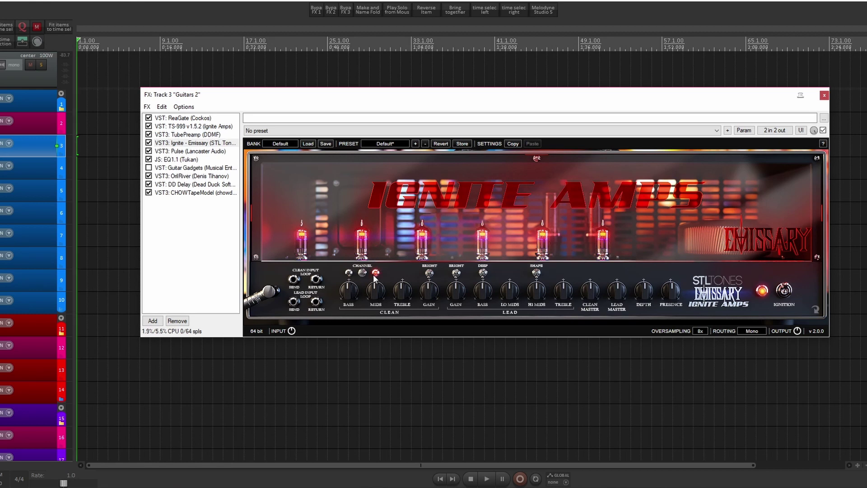
# Switch the Emissary amp to its clean channel and review the available presets without choosing one.
pyautogui.click(349, 272)
pyautogui.click(387, 144)
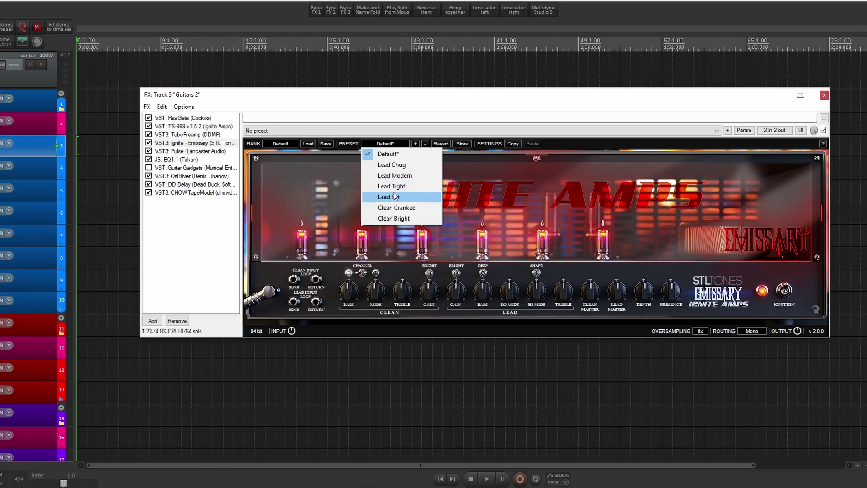
pyautogui.click(395, 100)
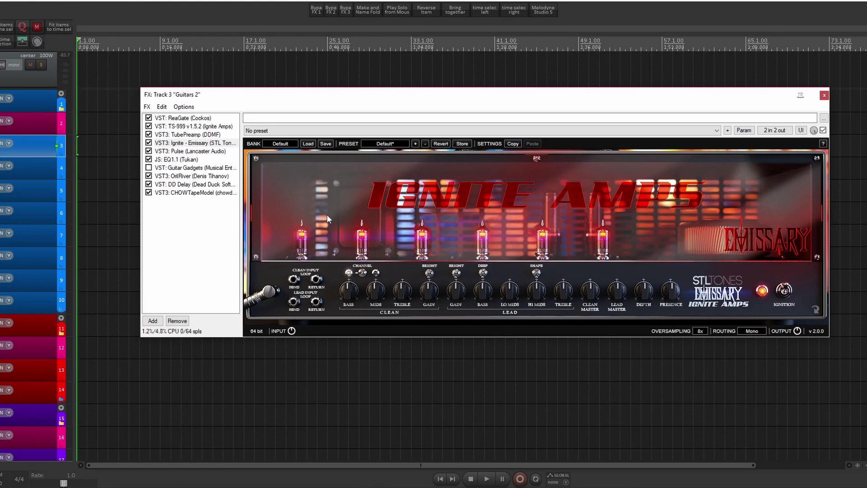
# View the Pulse cabinet loader's settings, and bypass the EQ1.1 equalizer in the Guitars 2 effects chain.
pyautogui.click(212, 151)
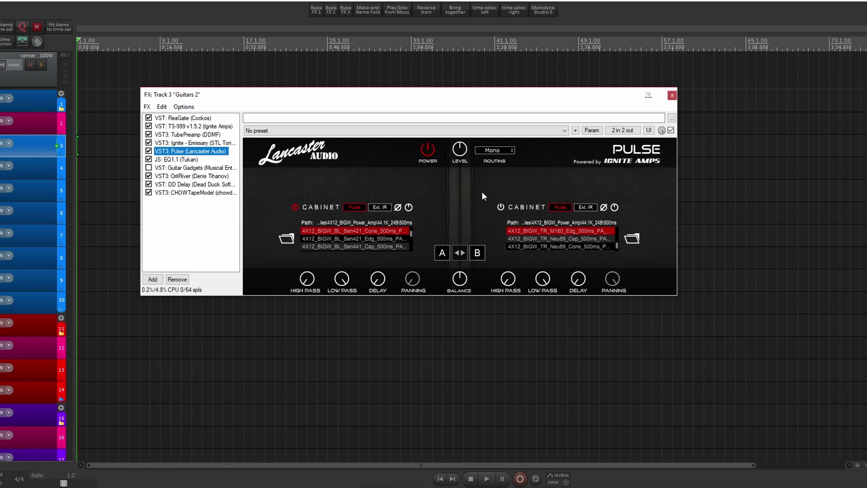
pyautogui.click(460, 281)
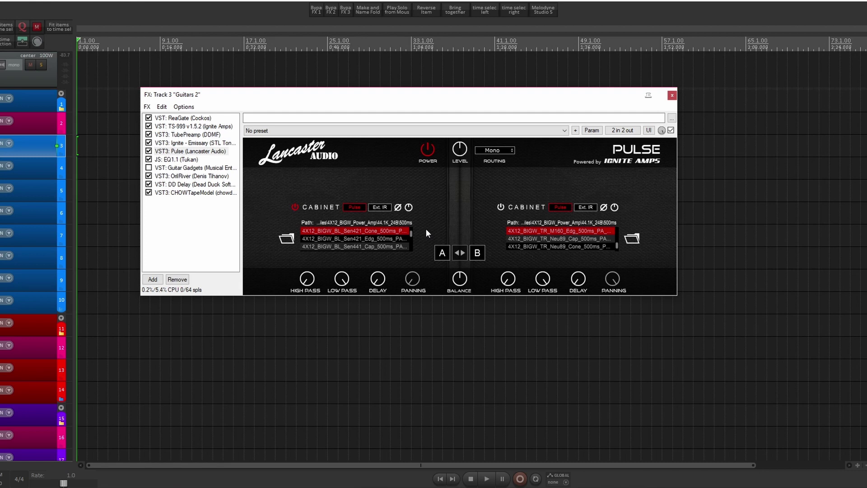
pyautogui.click(177, 159)
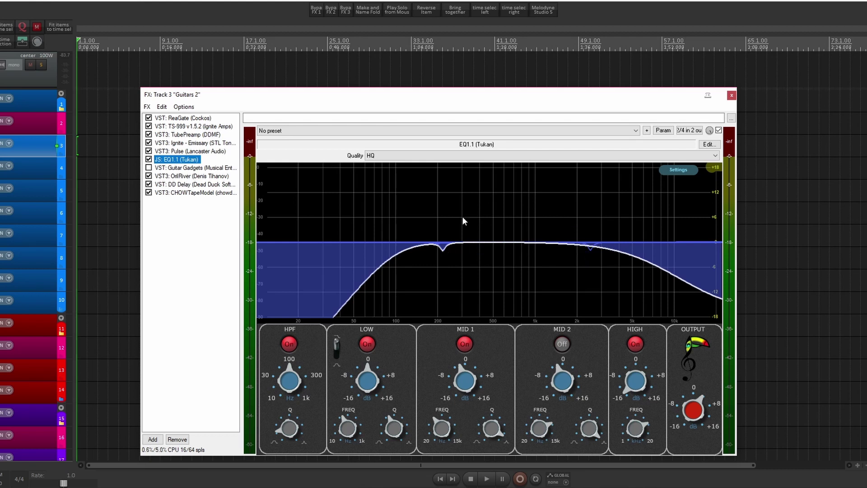
pyautogui.click(718, 130)
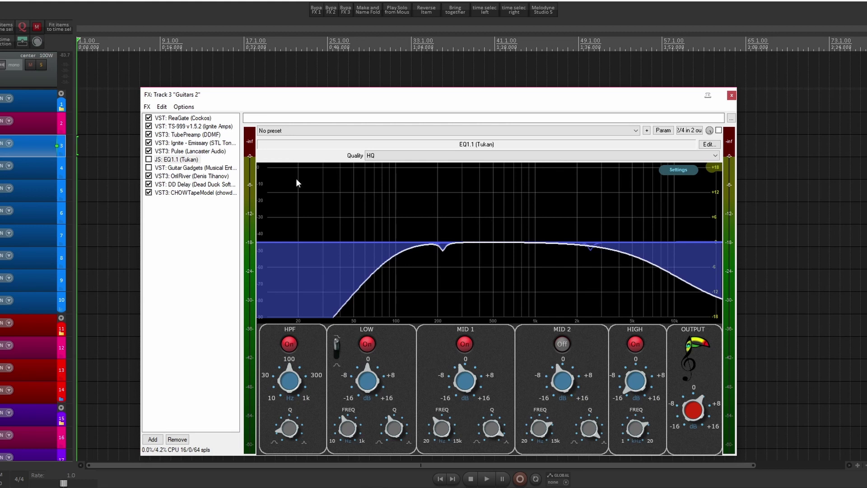
pyautogui.click(195, 162)
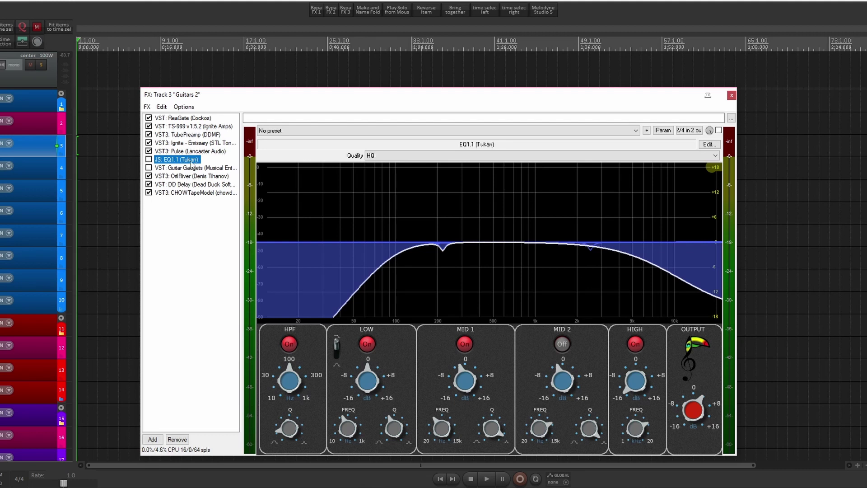
# Browse the Guitar Gadgets pedals from Combulator through Sideways, and return to the Combulator.
pyautogui.click(192, 169)
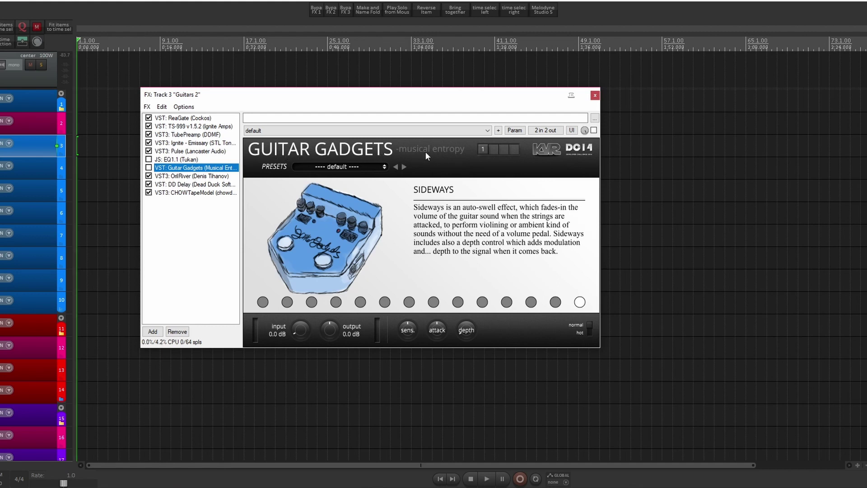
pyautogui.click(263, 303)
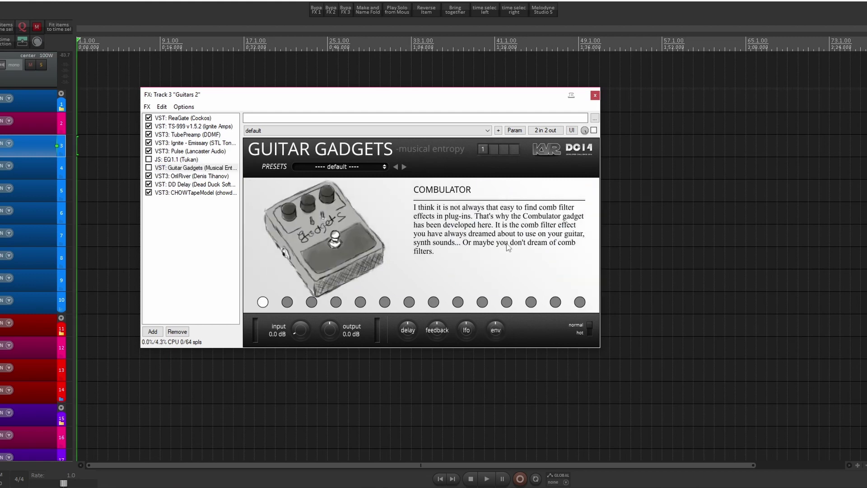
pyautogui.click(288, 302)
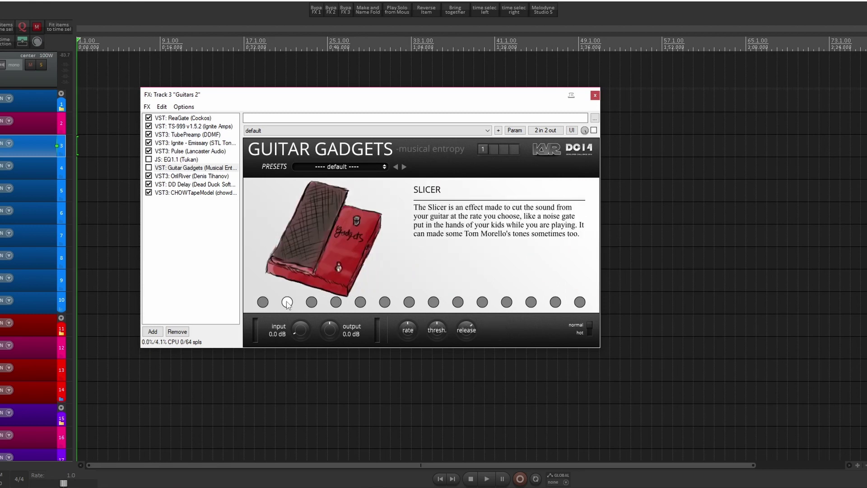
pyautogui.click(311, 303)
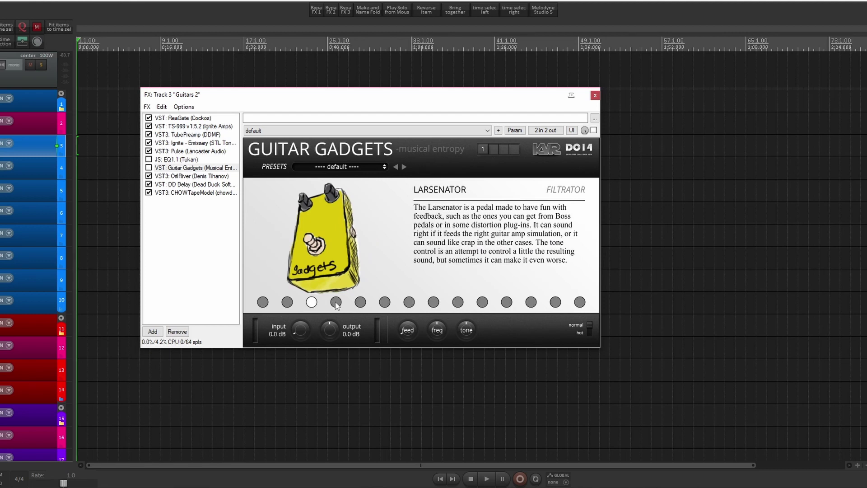
pyautogui.click(336, 302)
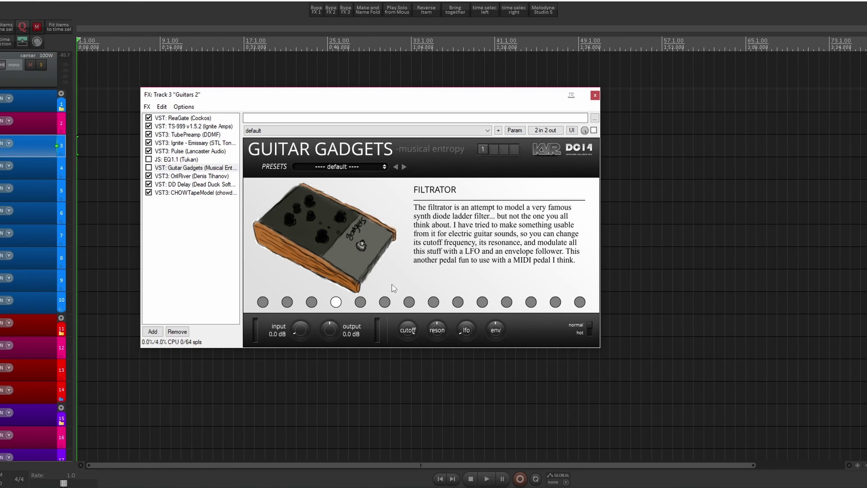
pyautogui.click(361, 303)
pyautogui.click(385, 304)
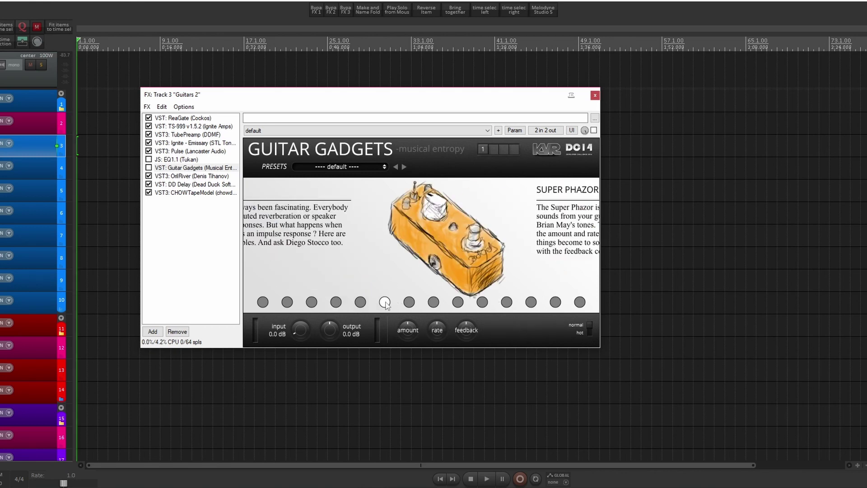
pyautogui.click(409, 302)
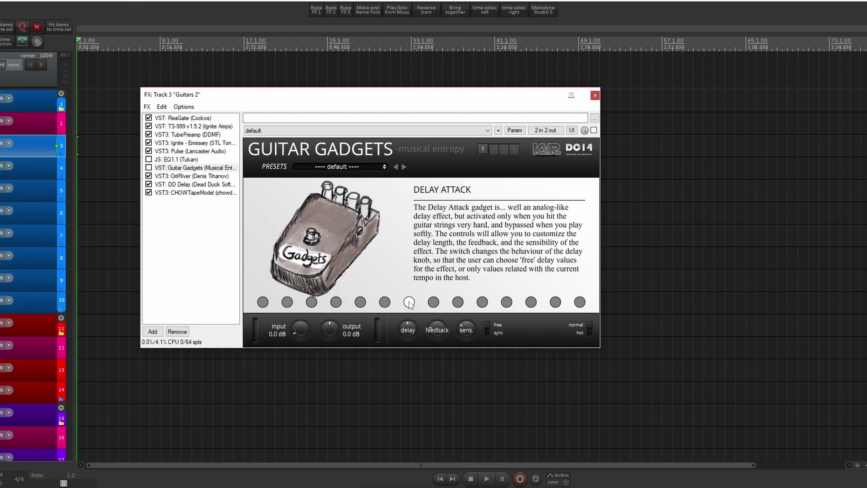
pyautogui.click(433, 302)
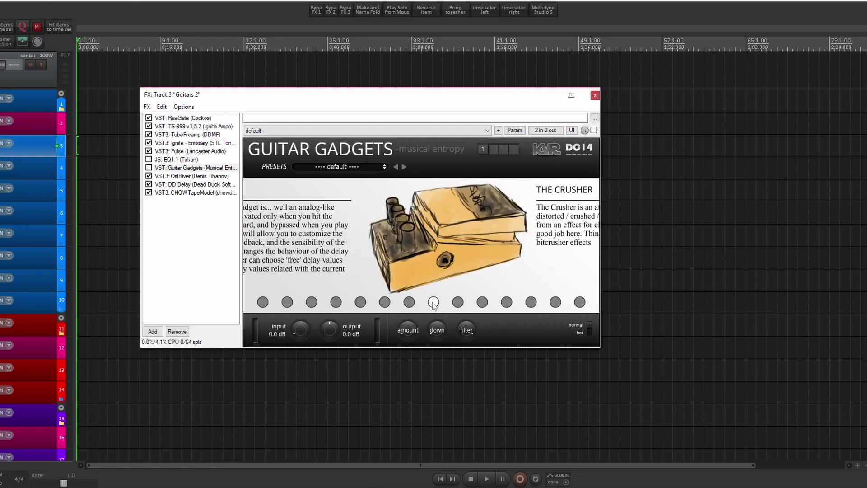
pyautogui.click(458, 302)
pyautogui.click(482, 303)
pyautogui.click(506, 302)
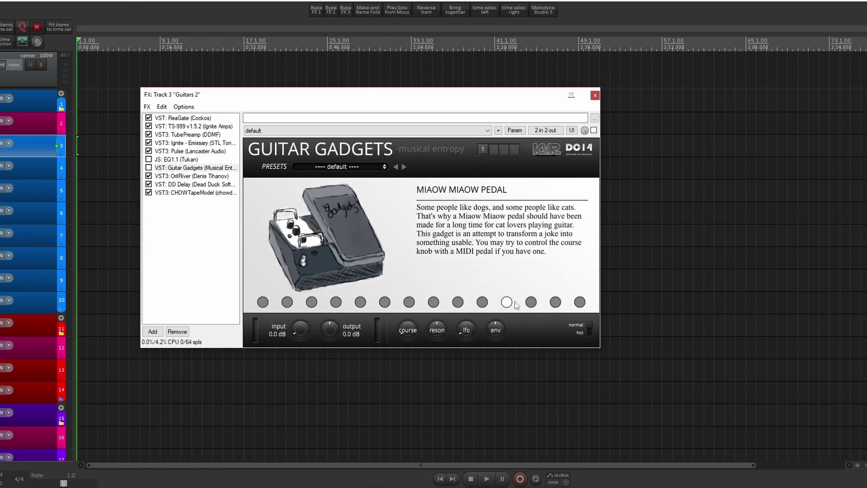
pyautogui.click(555, 302)
pyautogui.click(580, 301)
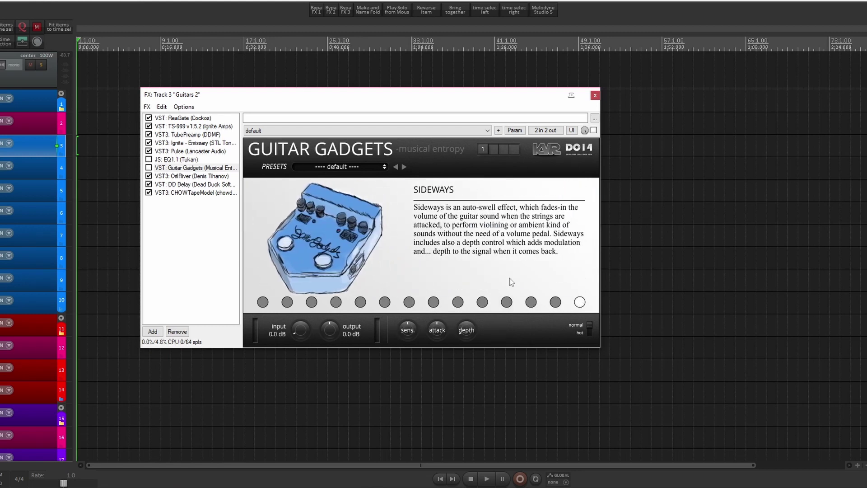
pyautogui.click(263, 302)
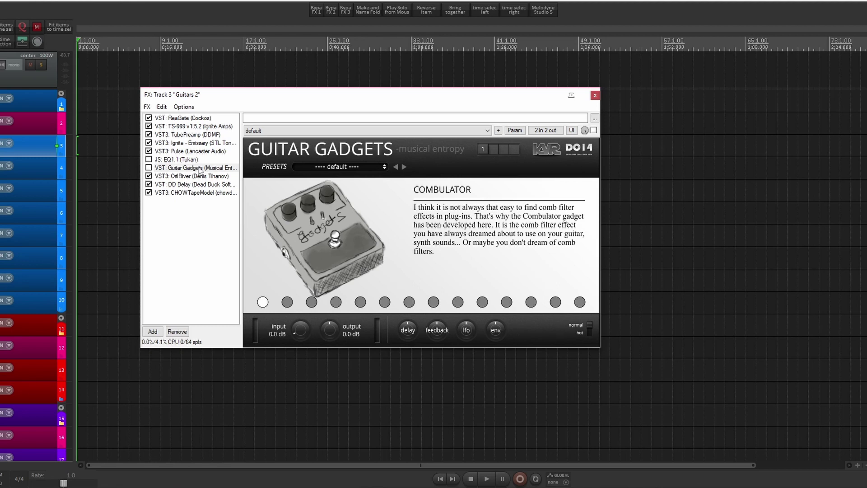
# Examine the OrilRiver reverb, the DD Delay and the CHOWTapeModel settings, including the tape model's preset choices.
pyautogui.click(186, 176)
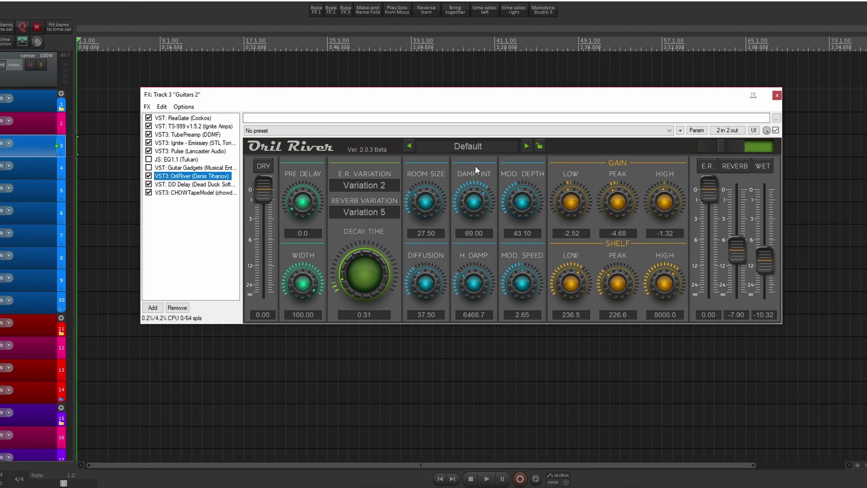
pyautogui.click(218, 184)
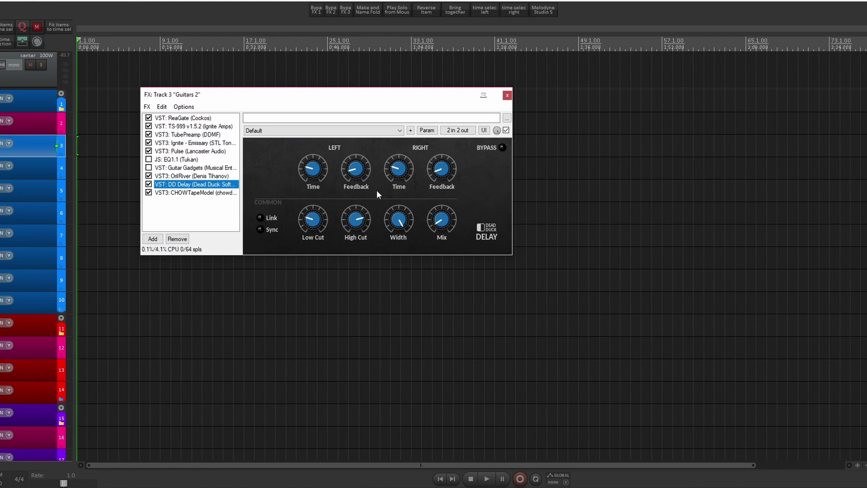
pyautogui.click(199, 193)
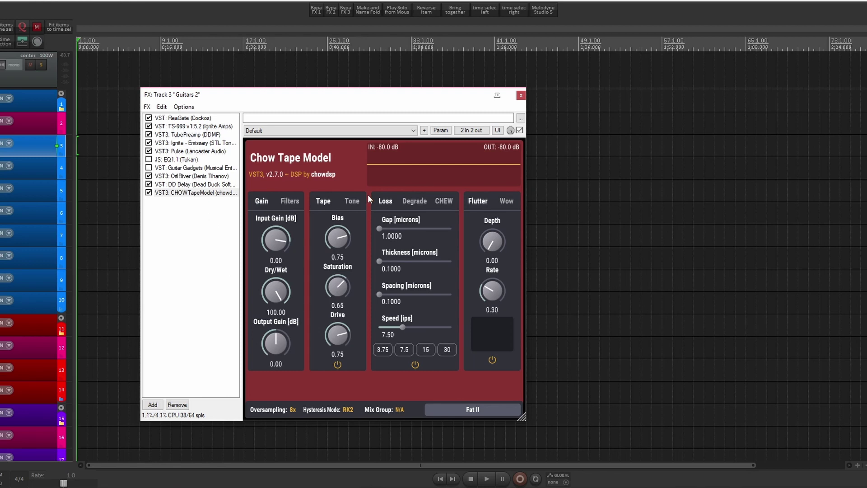
pyautogui.click(472, 410)
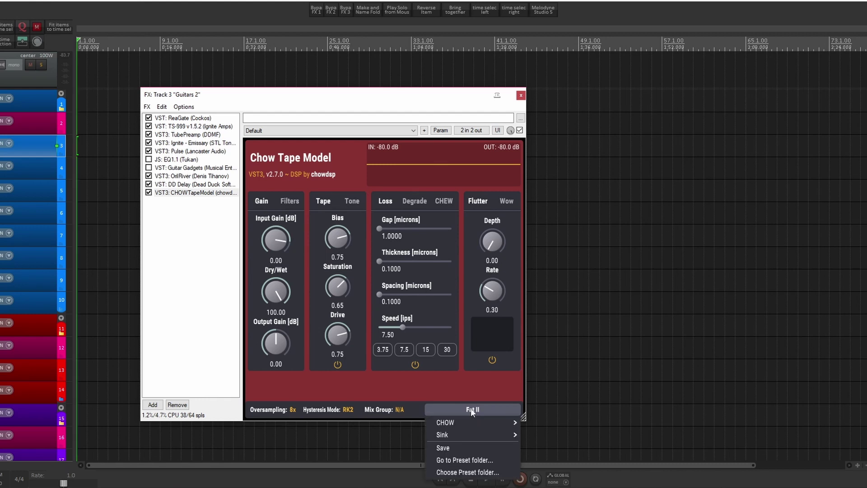
pyautogui.click(451, 386)
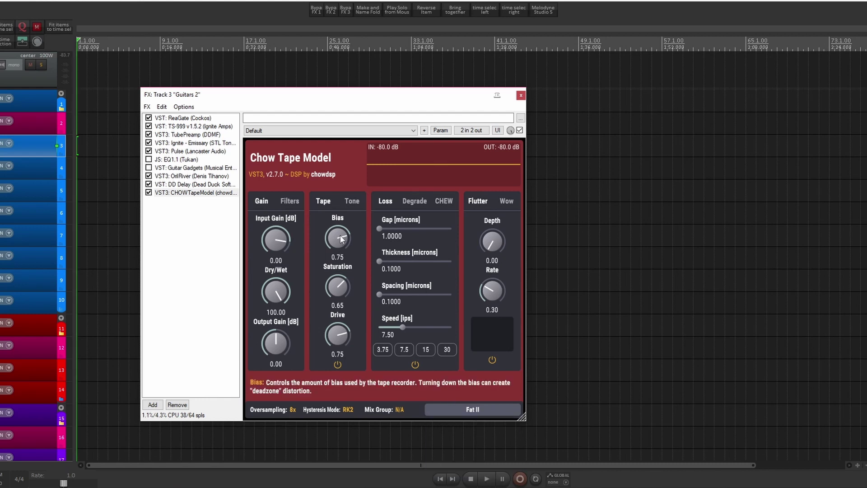
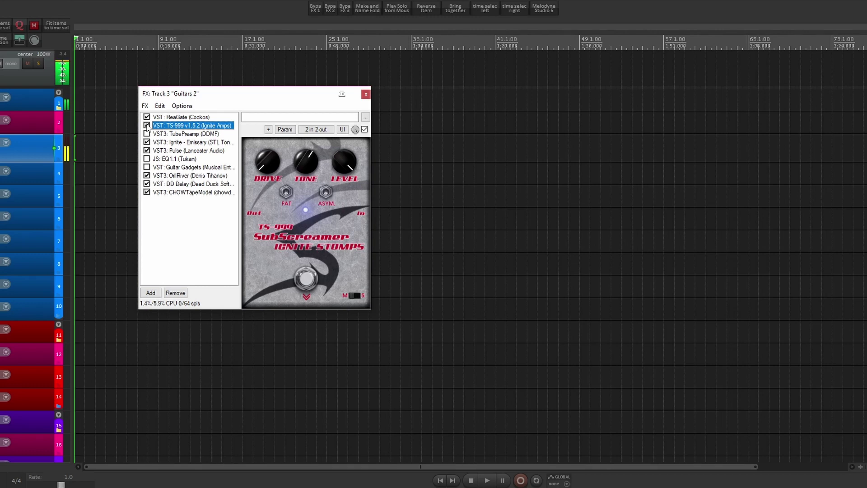
# Bypass the TS-999 and TubePreamp plugins in the Guitars 2 effects chain.
pyautogui.click(147, 126)
pyautogui.click(150, 135)
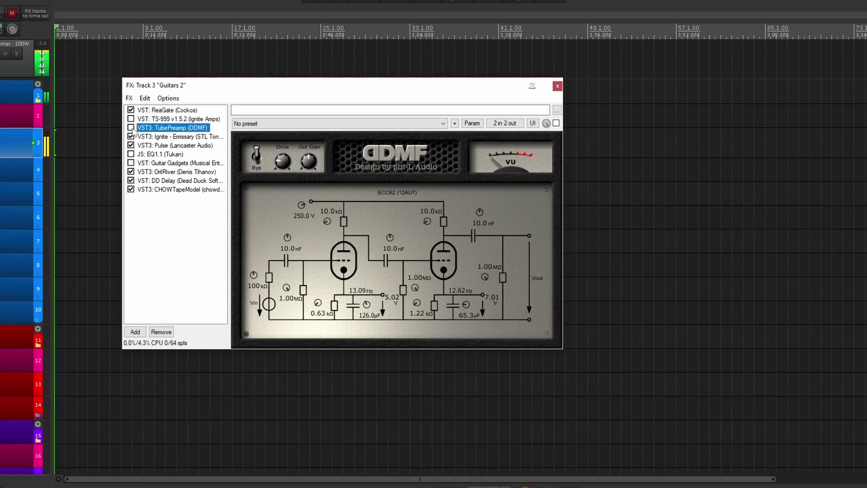
pyautogui.click(131, 128)
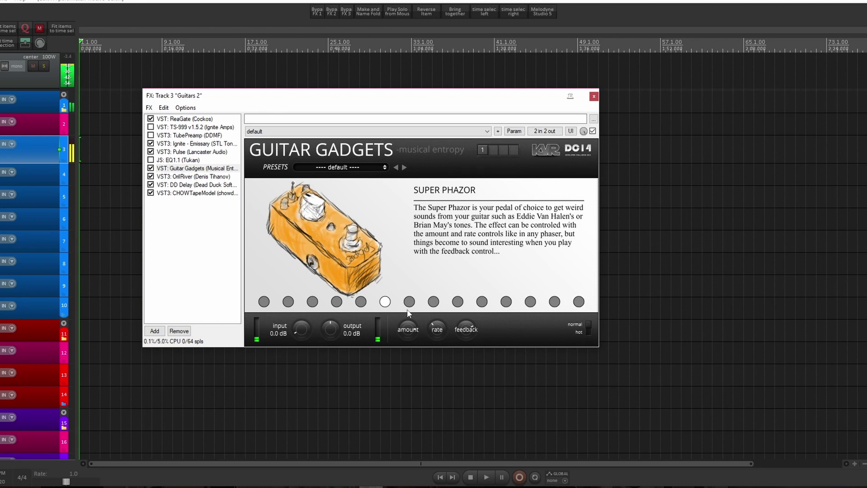
# Audition the Delay Attack and The Crusher pedals in the Guitar Gadgets plugin on the Guitars 2 track.
pyautogui.click(409, 302)
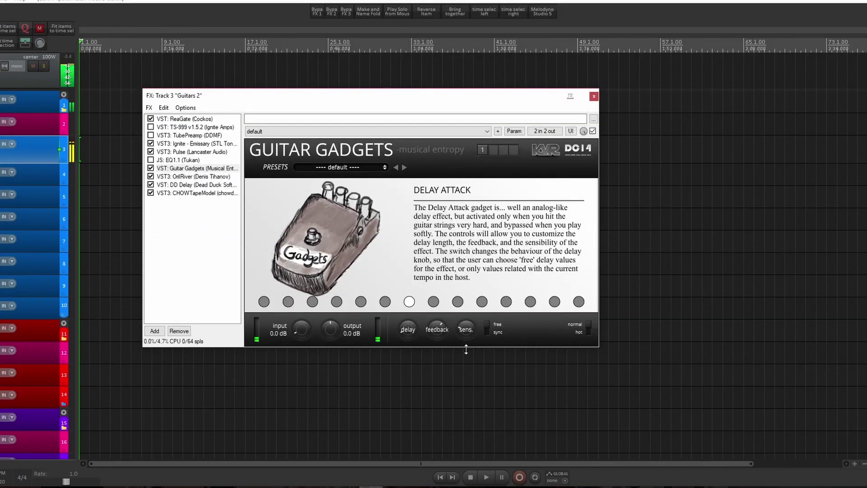
pyautogui.click(433, 301)
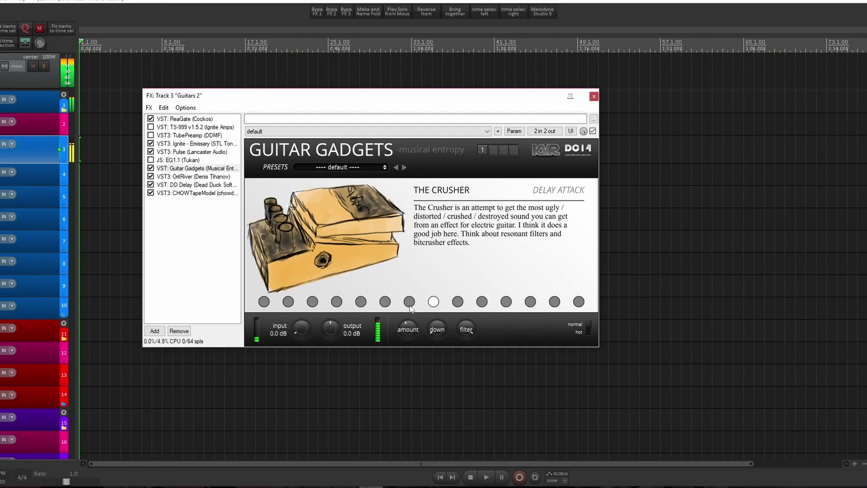
pyautogui.press('Right')
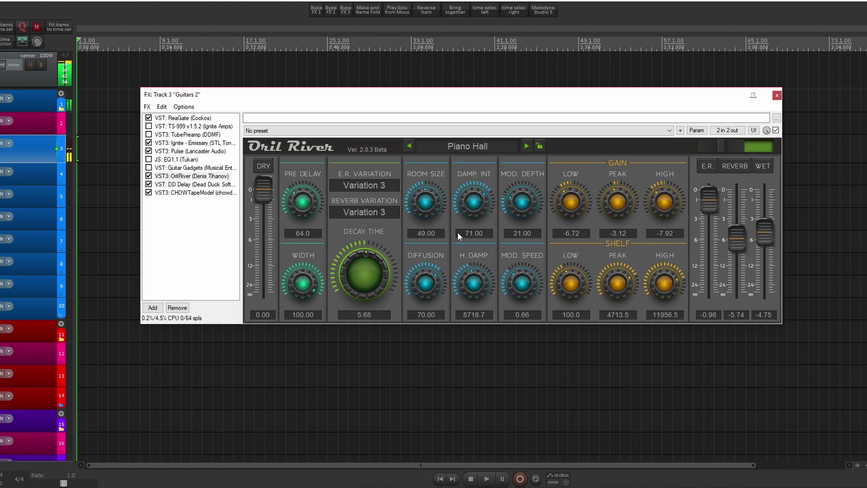
# Open the DD Delay, and compare the guitar sound with the CHOWTapeModel bypassed and enabled.
pyautogui.click(195, 184)
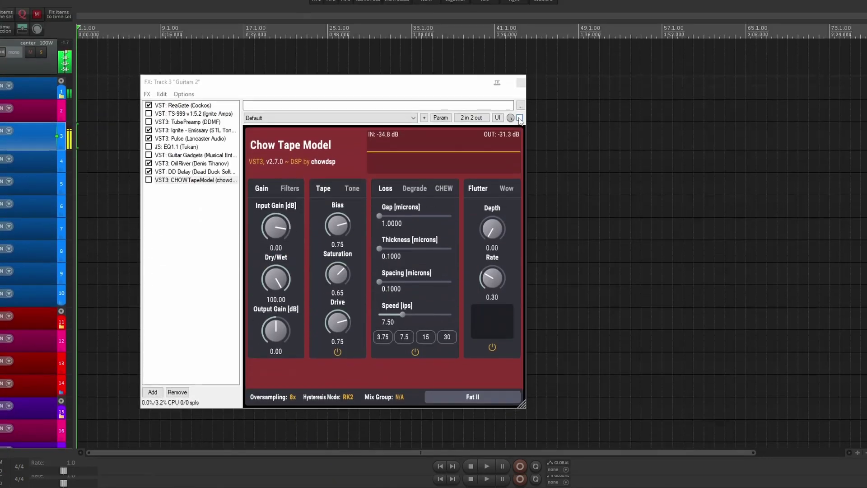
pyautogui.click(520, 131)
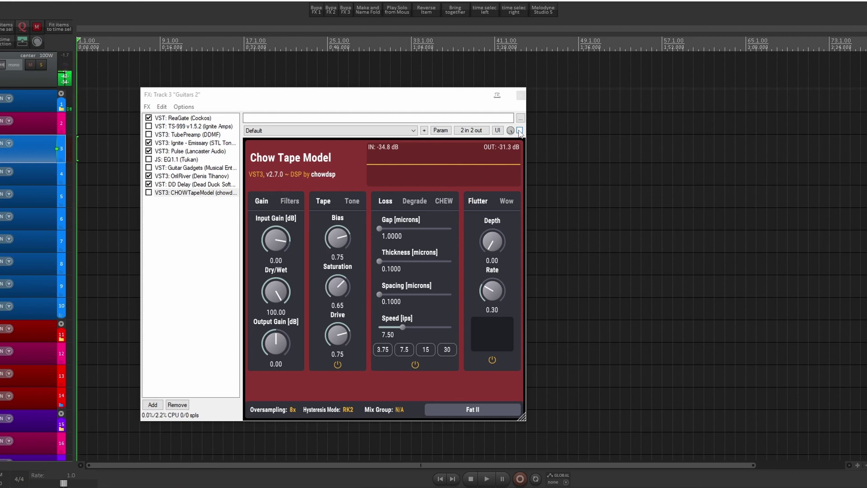
pyautogui.click(519, 131)
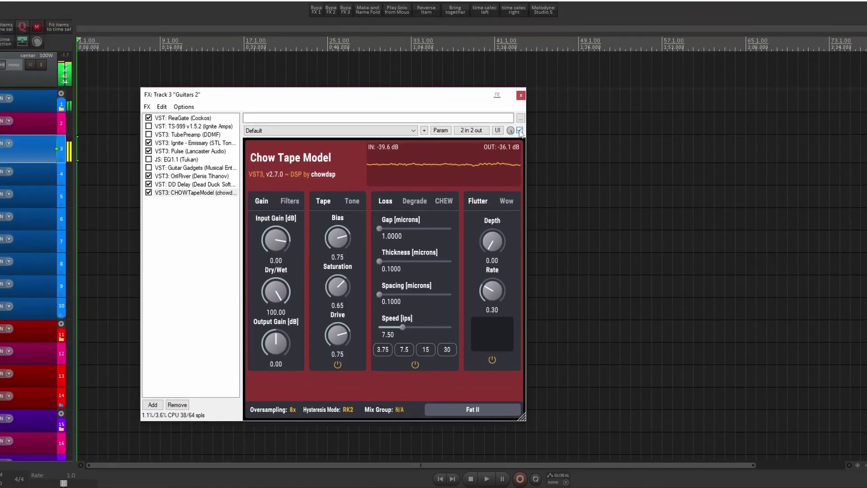